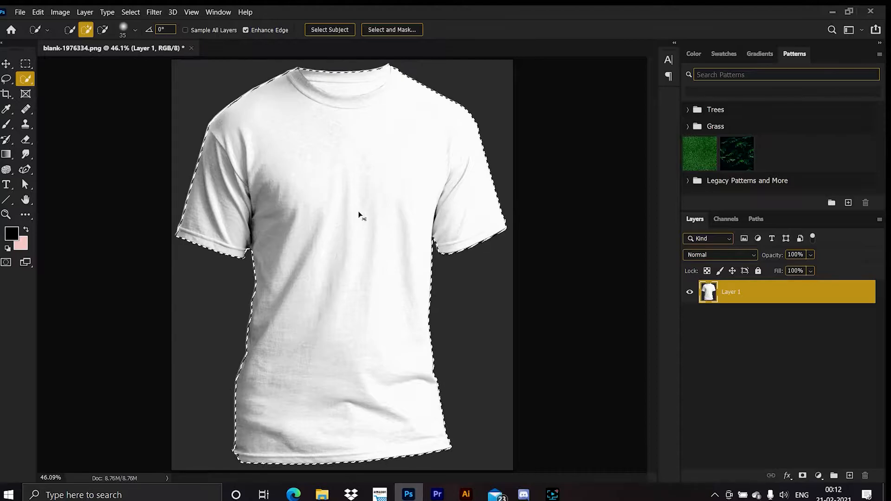
- Copy the selected T-shirt onto its own layer above Layer 1, compare both layers, and hide Layer 1
{"action": "key", "text": "ctrl+j"}
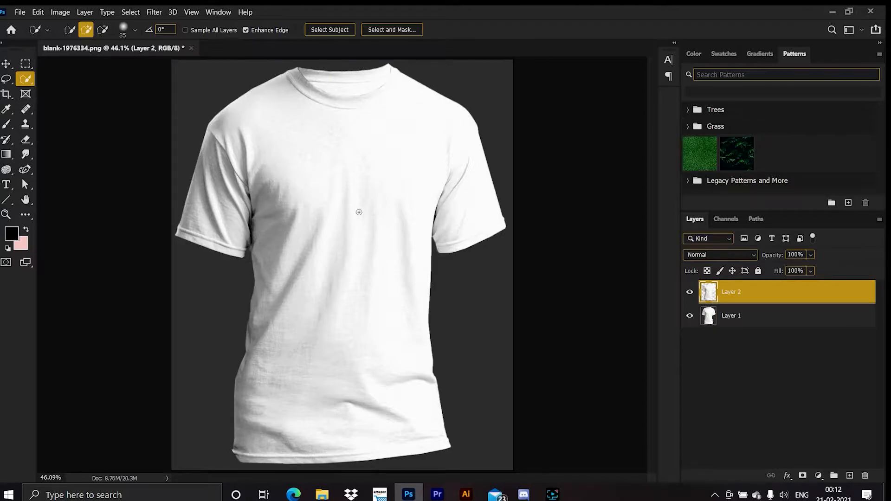
{"action": "left_click", "coordinate": [690, 315]}
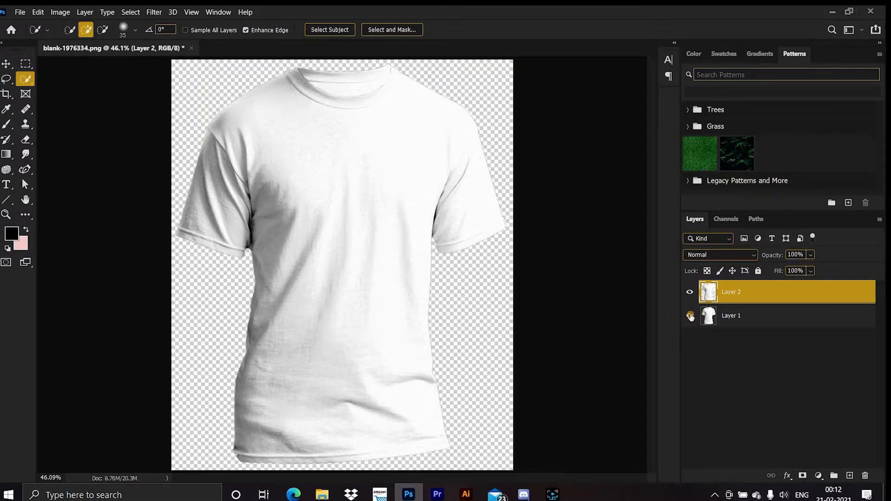
{"action": "left_click", "coordinate": [690, 316]}
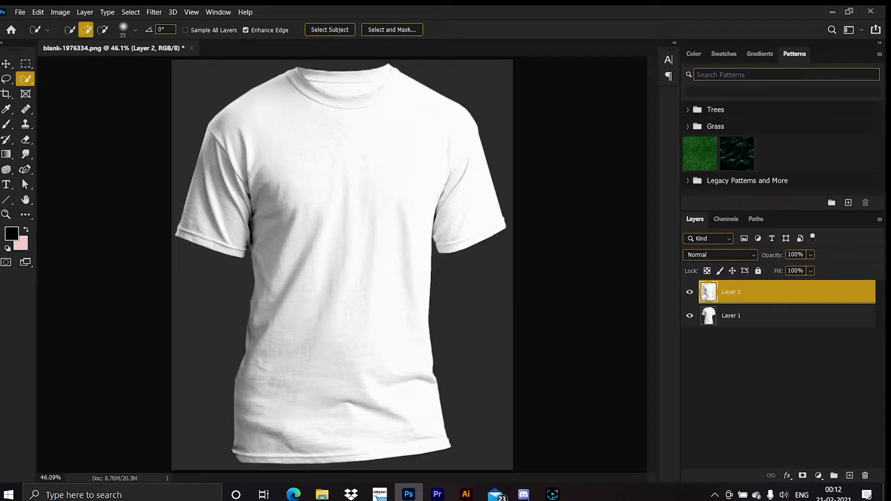
{"action": "left_click", "coordinate": [690, 315]}
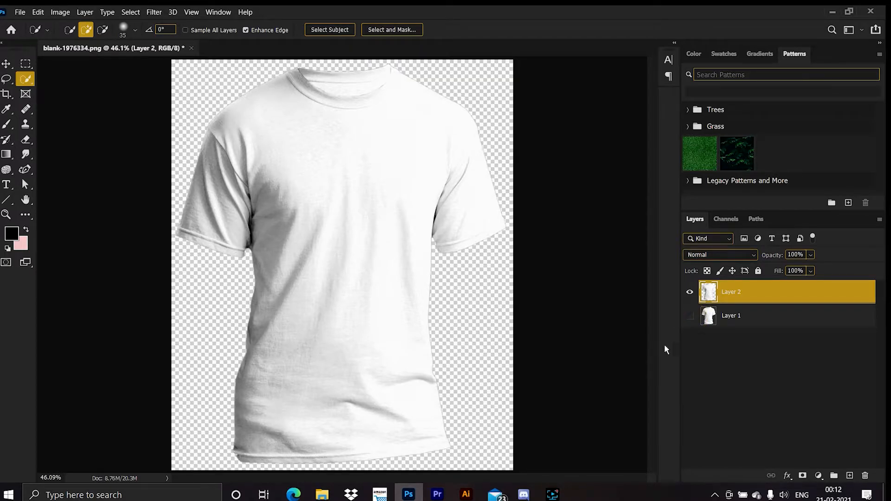
{"action": "left_click", "coordinate": [690, 292]}
{"action": "left_click", "coordinate": [690, 316]}
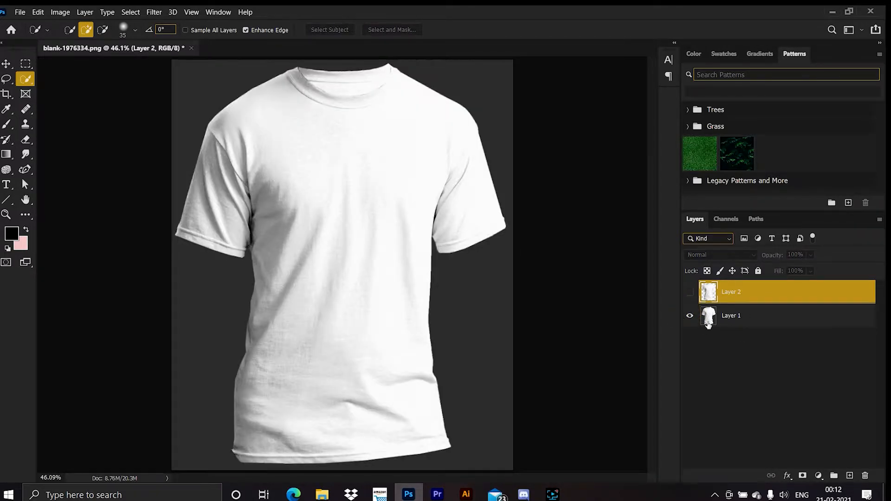
{"action": "left_click", "coordinate": [690, 292]}
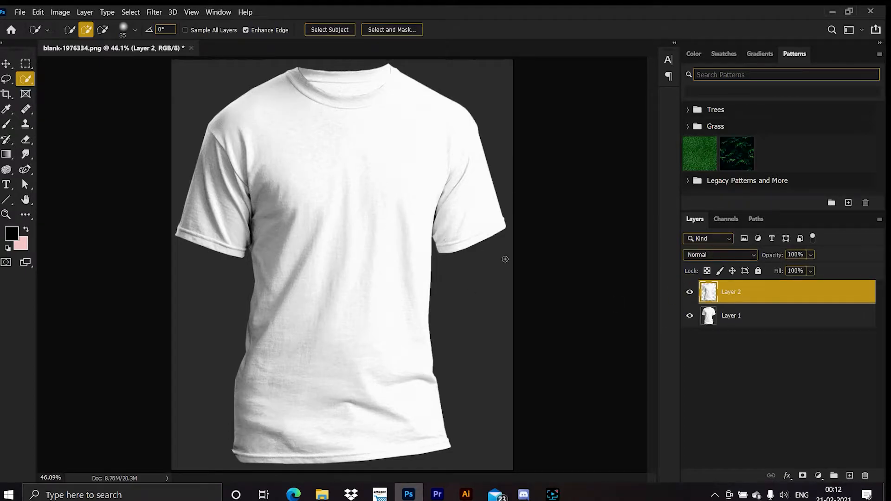
{"action": "left_click", "coordinate": [690, 316]}
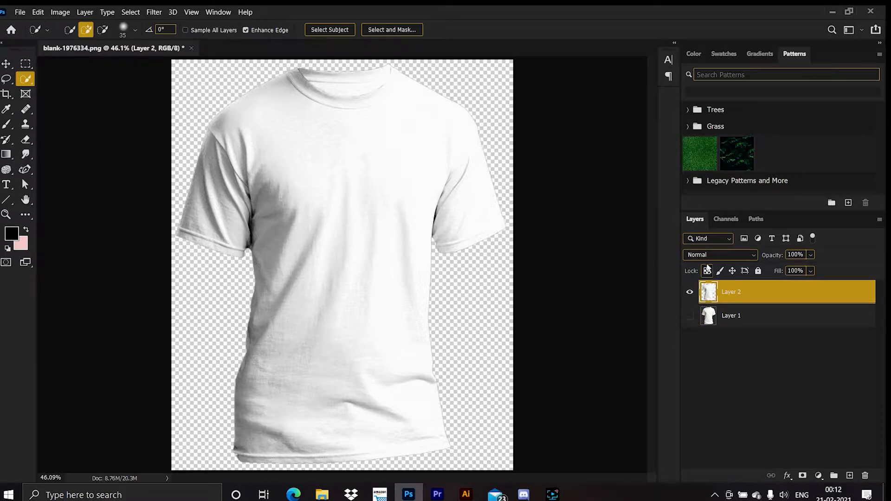
- Examine the Red, Green and Blue channels of the shirt one by one, and return to the composite RGB channel
{"action": "left_click", "coordinate": [722, 222]}
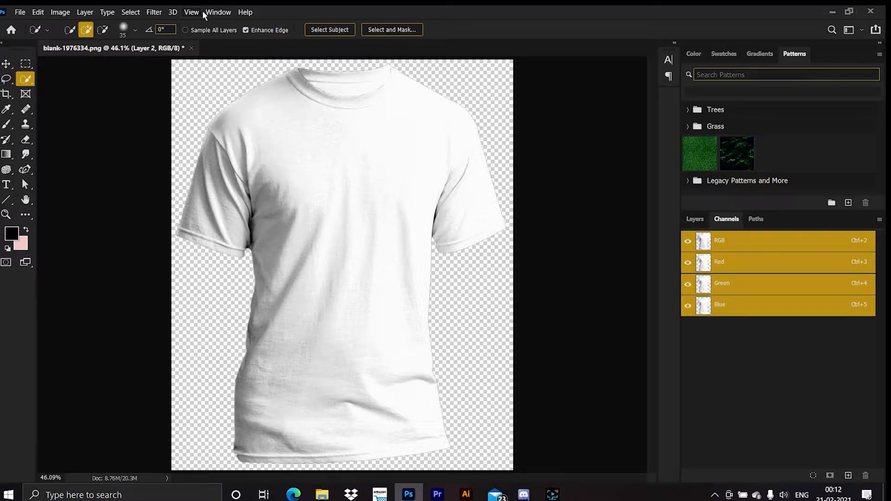
{"action": "left_click", "coordinate": [216, 12]}
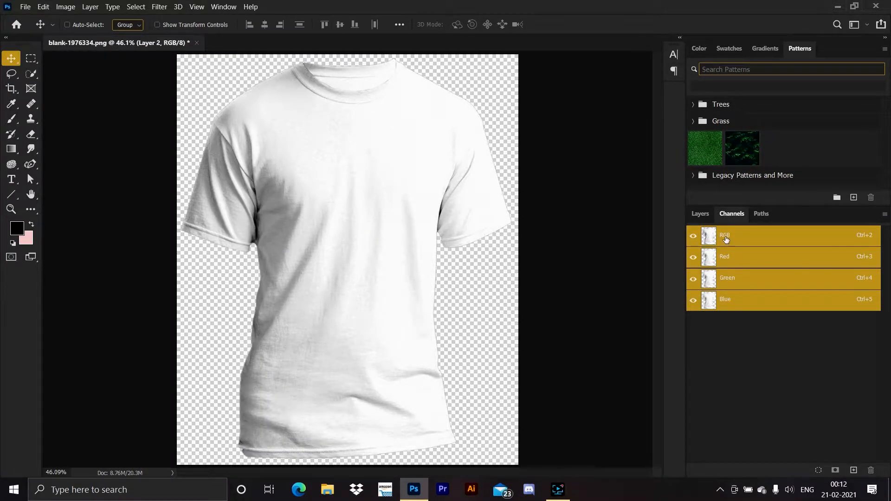
{"action": "left_click", "coordinate": [717, 260]}
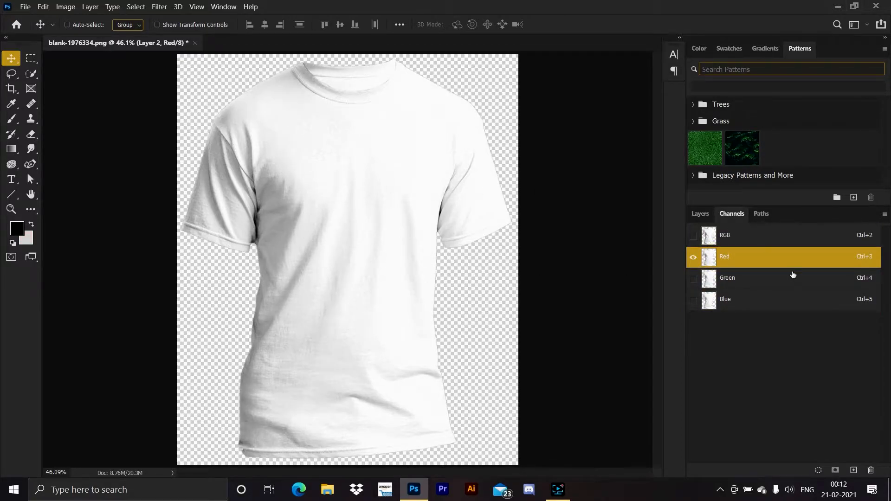
{"action": "left_click", "coordinate": [725, 282]}
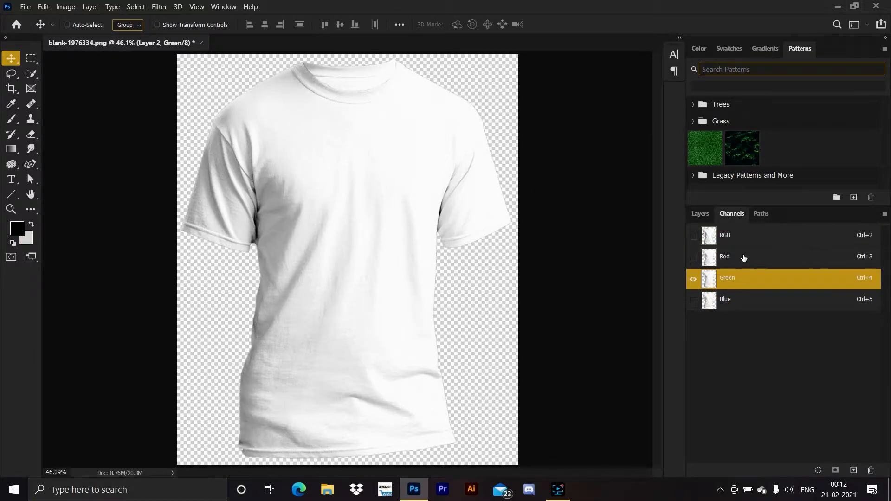
{"action": "left_click", "coordinate": [721, 304]}
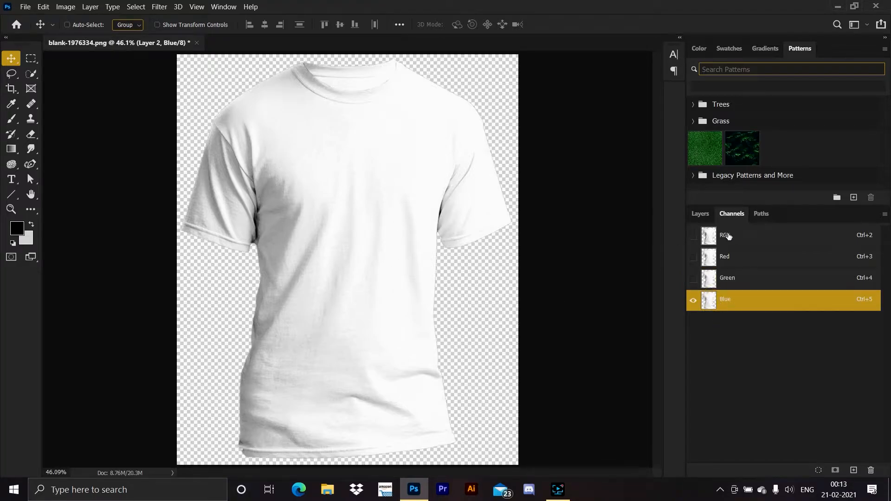
{"action": "left_click", "coordinate": [727, 284]}
{"action": "left_click", "coordinate": [722, 258]}
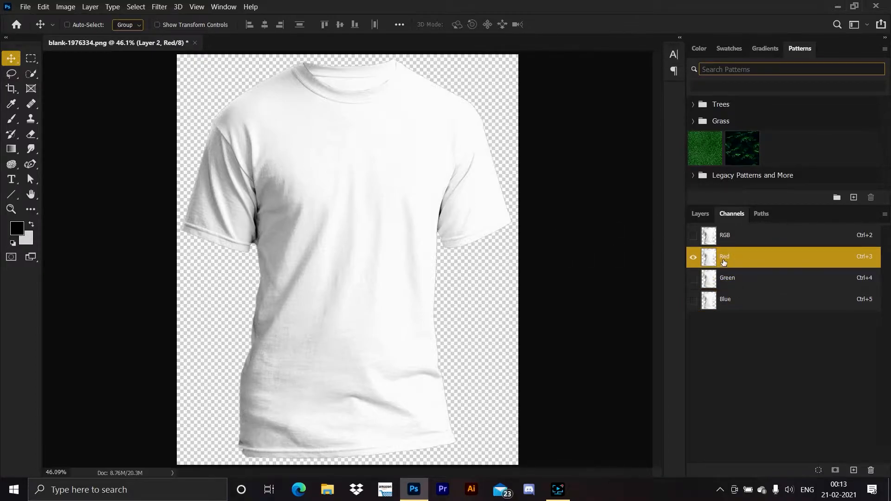
{"action": "left_click", "coordinate": [751, 240]}
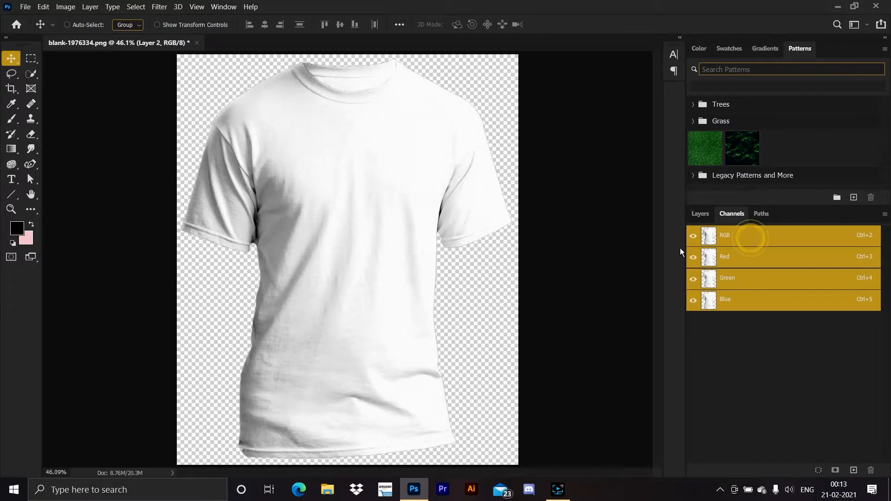
- Load the RGB channel's brightness as a selection and invert it to select the shirt's shadows
{"action": "left_click", "coordinate": [710, 237], "text": "ctrl"}
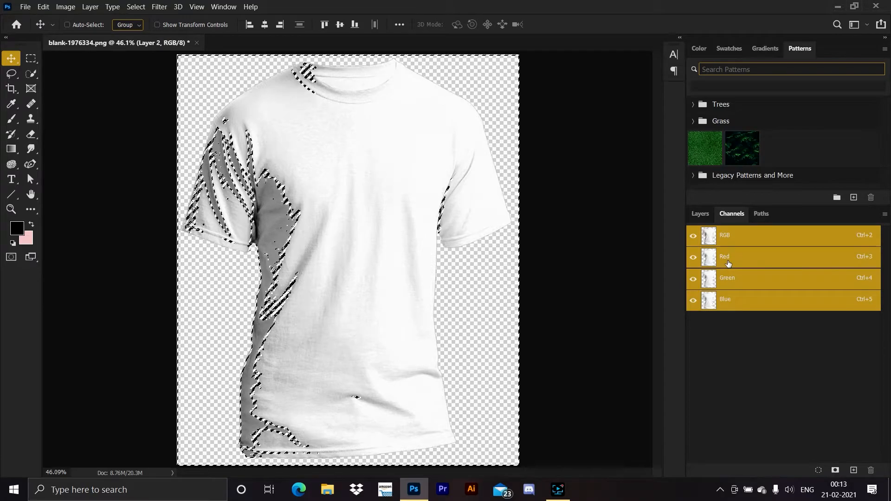
{"action": "key", "text": "ctrl"}
{"action": "key", "text": "ctrl+shift+i"}
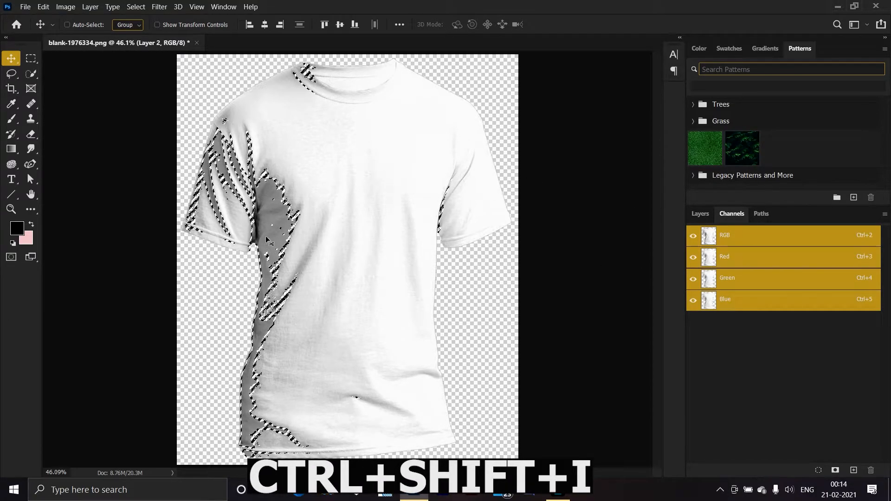
- Add a black (#000000) Solid Color fill layer above Layer 2 from the shadow selection
{"action": "left_click", "coordinate": [697, 214]}
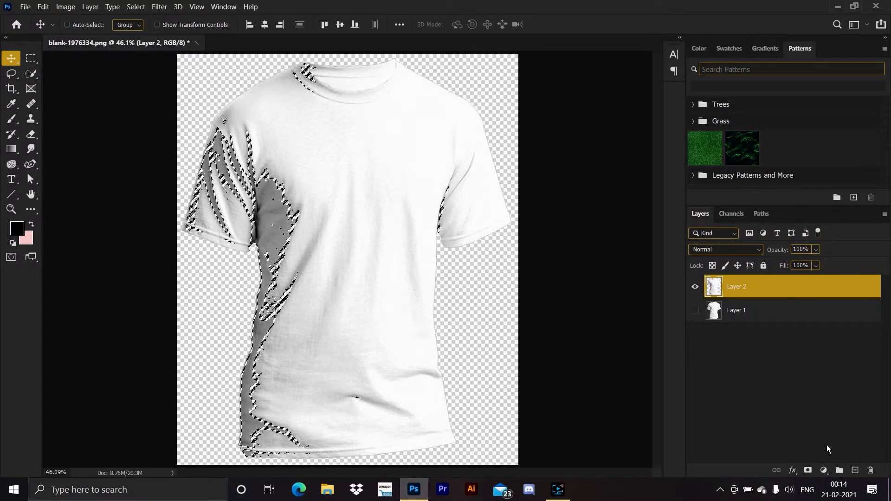
{"action": "left_click", "coordinate": [824, 471]}
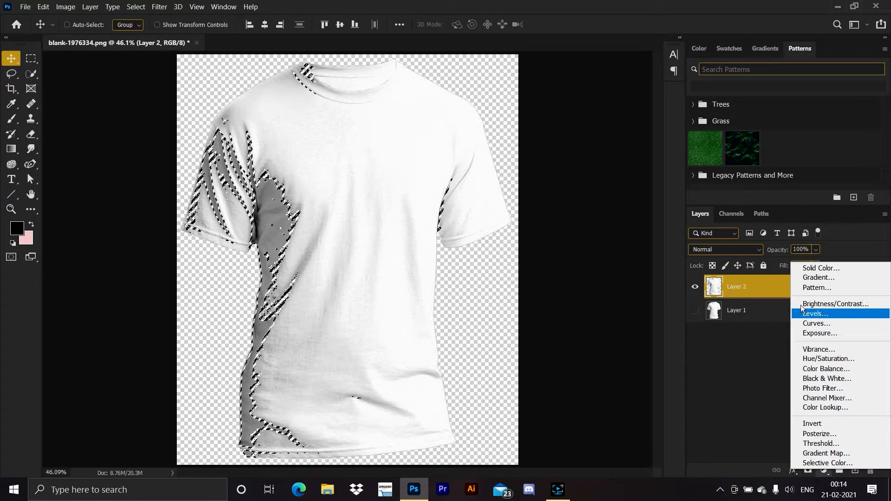
{"action": "left_click", "coordinate": [804, 266]}
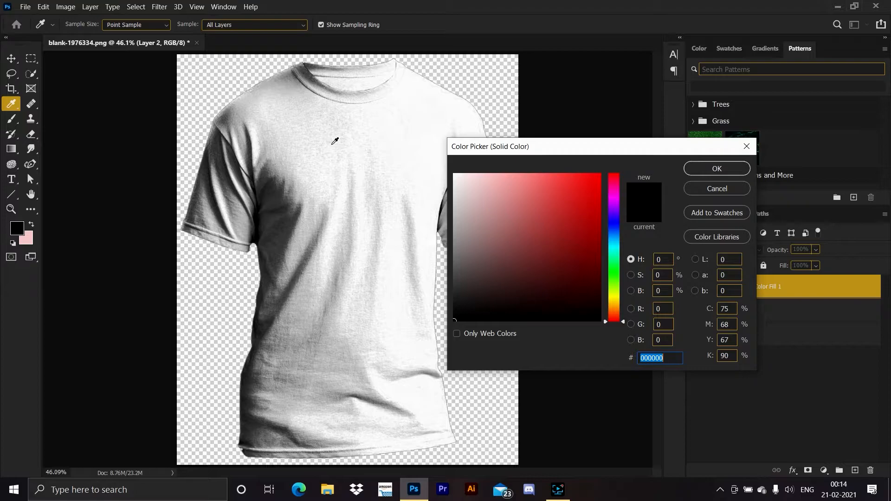
{"action": "left_click", "coordinate": [731, 171]}
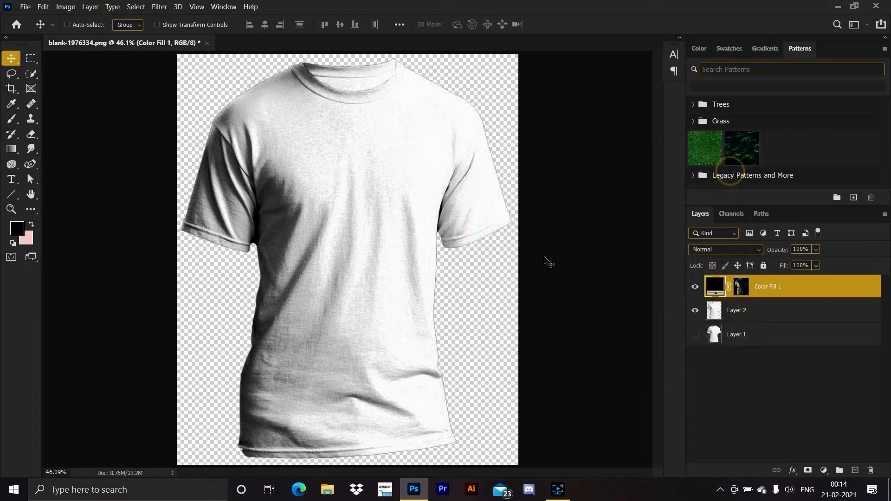
- Compare the shirt with and without the black shadow fill and Layer 2, leaving only Layer 2 visible
{"action": "left_click", "coordinate": [696, 310]}
{"action": "left_click", "coordinate": [697, 286]}
{"action": "left_click", "coordinate": [697, 287]}
{"action": "left_click", "coordinate": [697, 286]}
{"action": "left_click", "coordinate": [696, 287]}
{"action": "left_click", "coordinate": [697, 287]}
{"action": "left_click", "coordinate": [697, 287]}
{"action": "left_click", "coordinate": [697, 310]}
{"action": "left_click", "coordinate": [695, 286]}
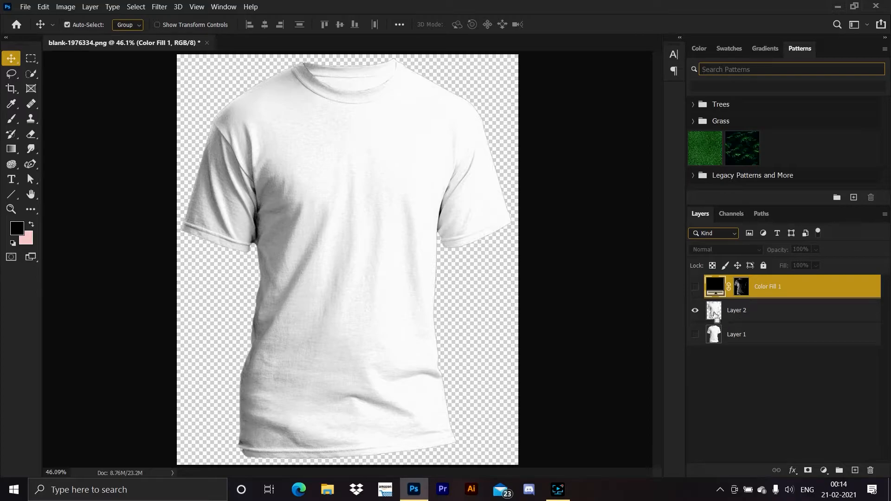
- Add a red (#c40404) Solid Color fill layer in the shape of Layer 2's shirt, and show the black shadow fill above it
{"action": "left_click", "coordinate": [715, 310], "text": "ctrl"}
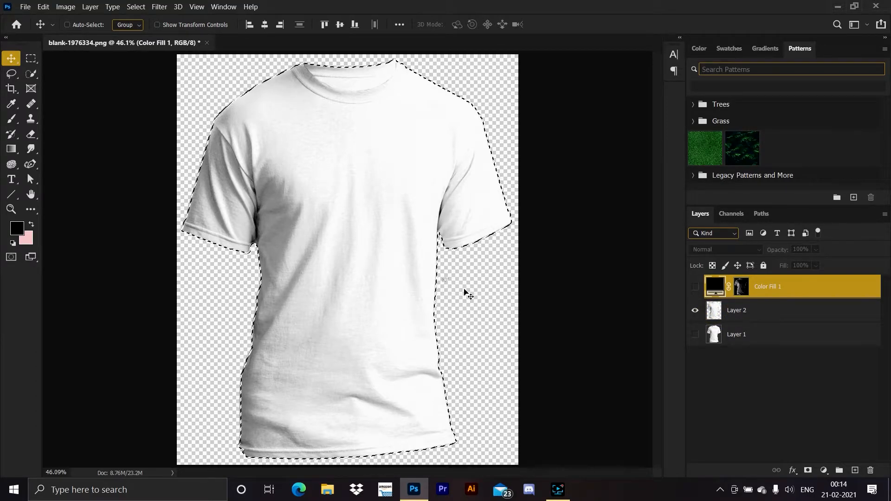
{"action": "left_click", "coordinate": [713, 311]}
{"action": "left_click", "coordinate": [824, 471]}
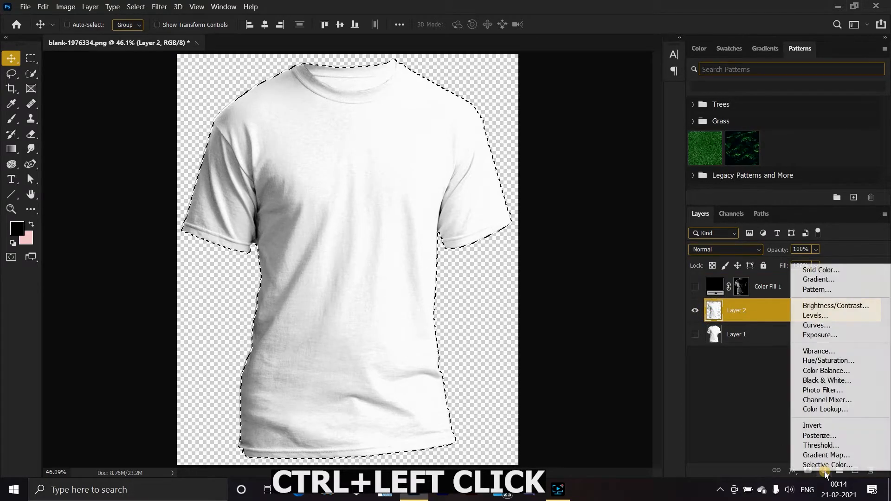
{"action": "left_click", "coordinate": [819, 271]}
{"action": "left_click_drag", "start_coordinate": [581, 200], "coordinate": [610, 177]}
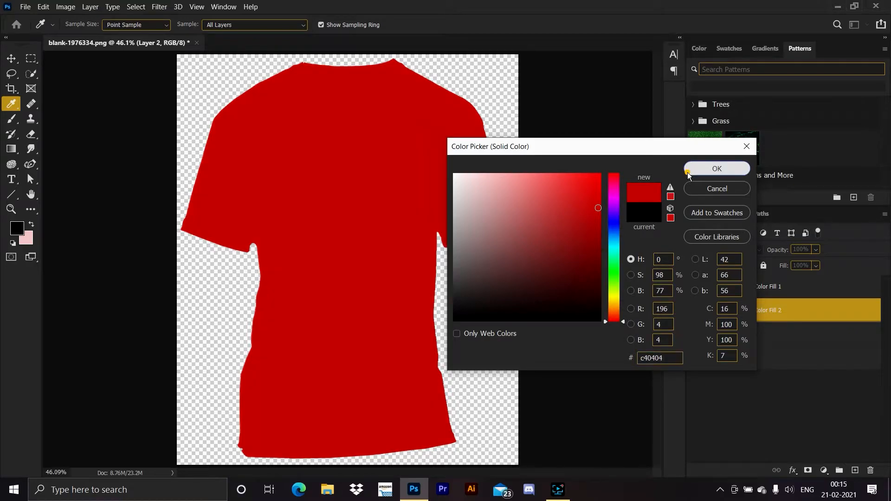
{"action": "left_click", "coordinate": [688, 172]}
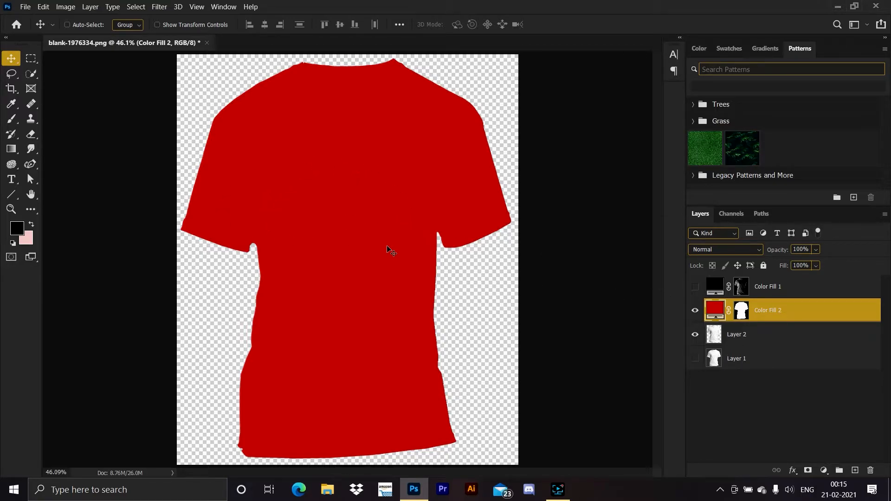
{"action": "left_click", "coordinate": [694, 287]}
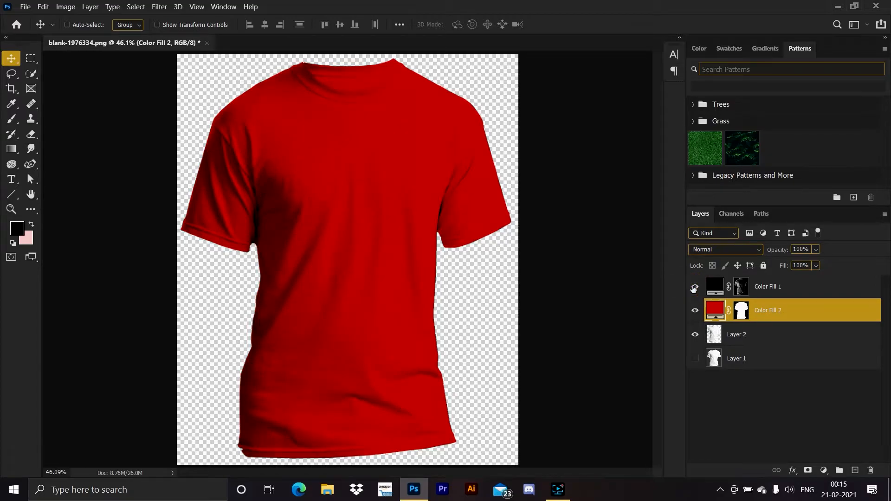
- Change the shirt's red color fill to a dark green
{"action": "double_click", "coordinate": [715, 311]}
{"action": "left_click_drag", "start_coordinate": [556, 194], "coordinate": [572, 253]}
{"action": "mouse_move", "coordinate": [615, 222]}
{"action": "left_mouse_down"}
{"action": "mouse_move", "coordinate": [617, 180]}
{"action": "mouse_move", "coordinate": [615, 264]}
{"action": "left_mouse_up"}
{"action": "key", "text": "Return"}
- Compare the green shirt with and without the black shadow fill, and examine its folds up close
{"action": "left_click", "coordinate": [696, 288]}
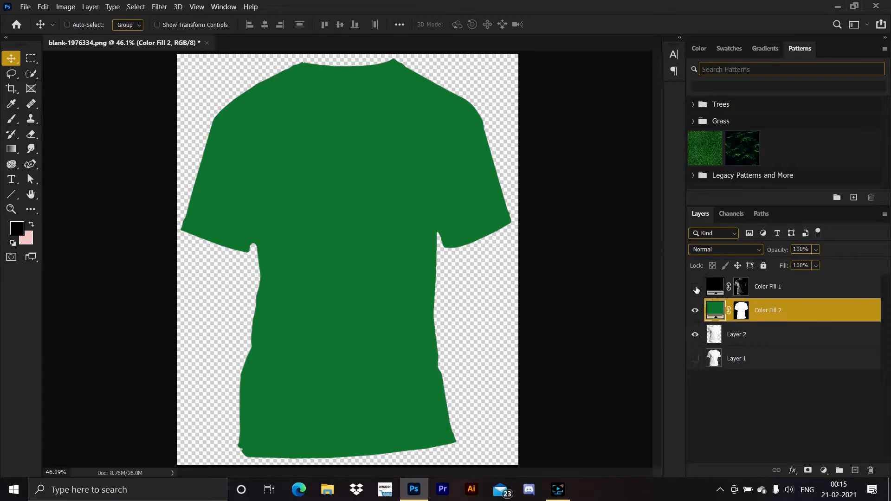
{"action": "left_click", "coordinate": [695, 288]}
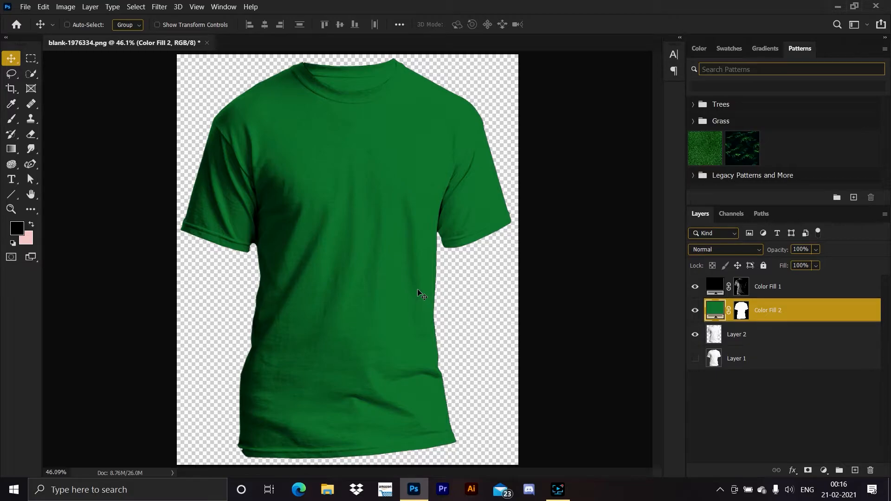
{"action": "scroll", "coordinate": [267, 239], "scroll_direction": "up", "scroll_amount": 5}
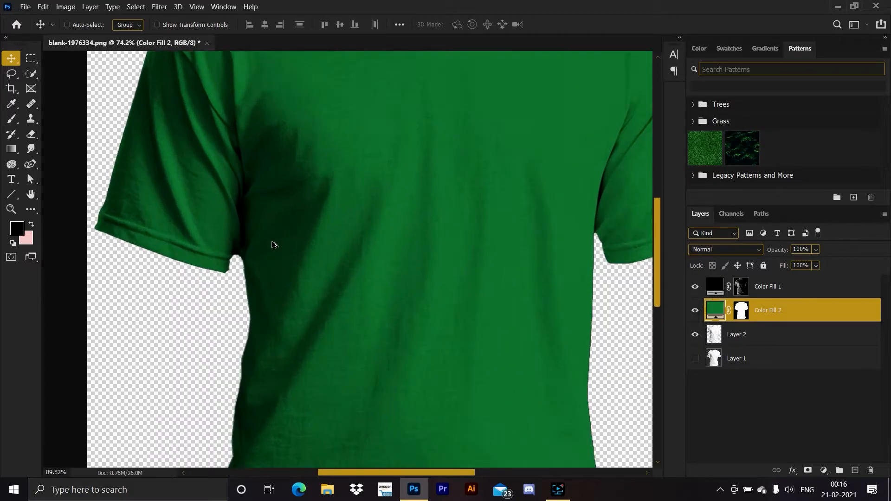
{"action": "left_click", "coordinate": [785, 344]}
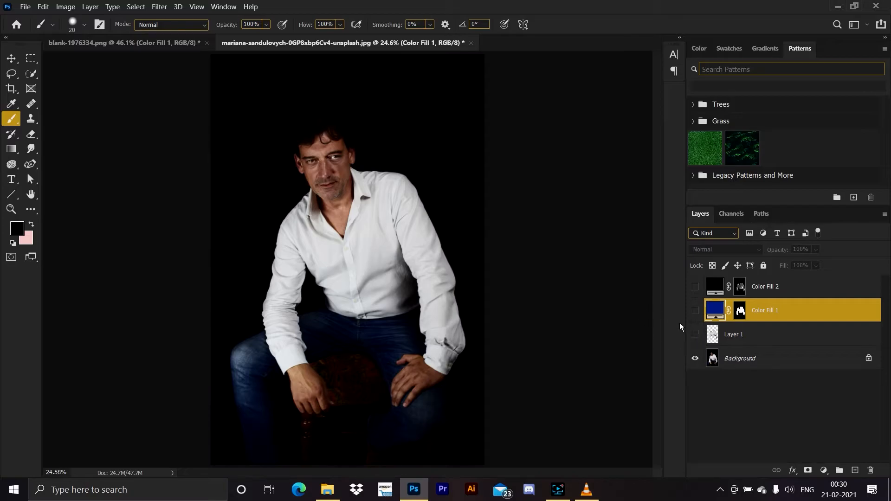
- Reveal the portrait's cut-out shirt layer, blue color fill and black shadow fill in turn, with the Background hidden meanwhile and shown again at the end
{"action": "left_click", "coordinate": [696, 335]}
{"action": "left_click", "coordinate": [696, 358]}
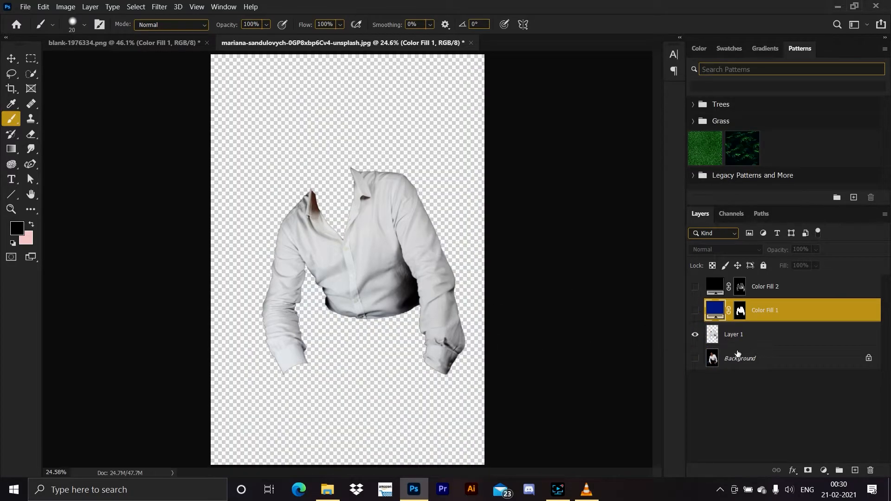
{"action": "left_click", "coordinate": [696, 310]}
{"action": "left_click", "coordinate": [695, 287]}
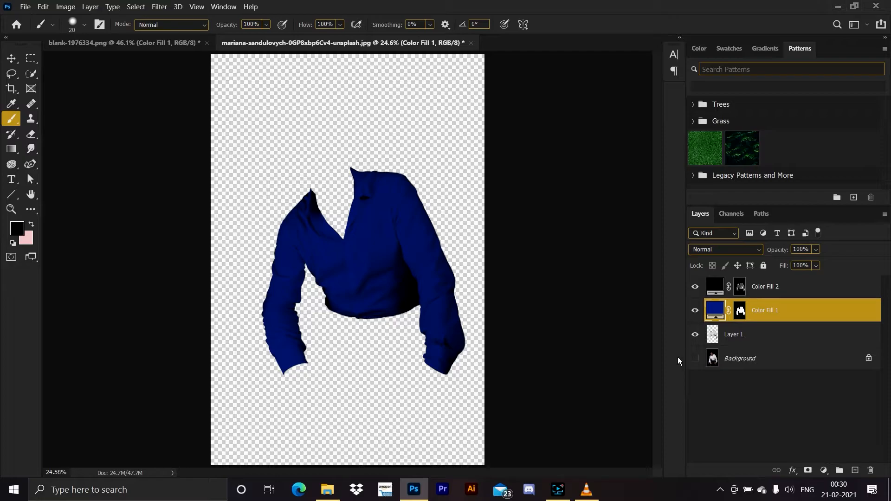
{"action": "left_click", "coordinate": [696, 360]}
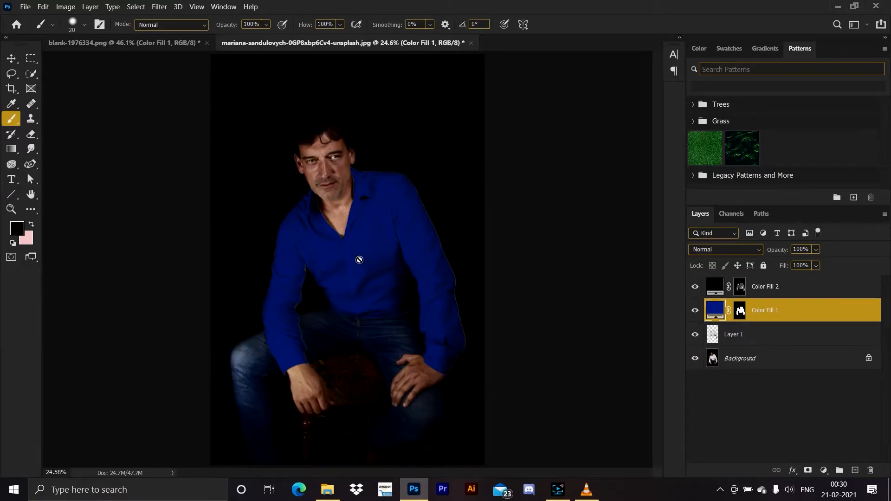
- Examine the blue fill's edges around the gap between the man's sleeve and torso
{"action": "scroll", "coordinate": [322, 271], "scroll_direction": "up", "scroll_amount": 5}
{"action": "scroll", "coordinate": [275, 260], "scroll_direction": "up", "scroll_amount": 5}
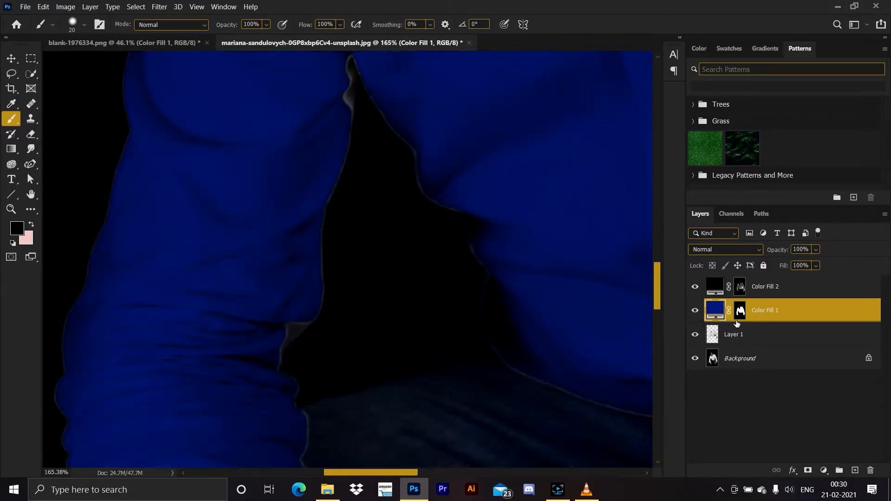
{"action": "scroll", "coordinate": [405, 177], "scroll_direction": "up", "scroll_amount": 3}
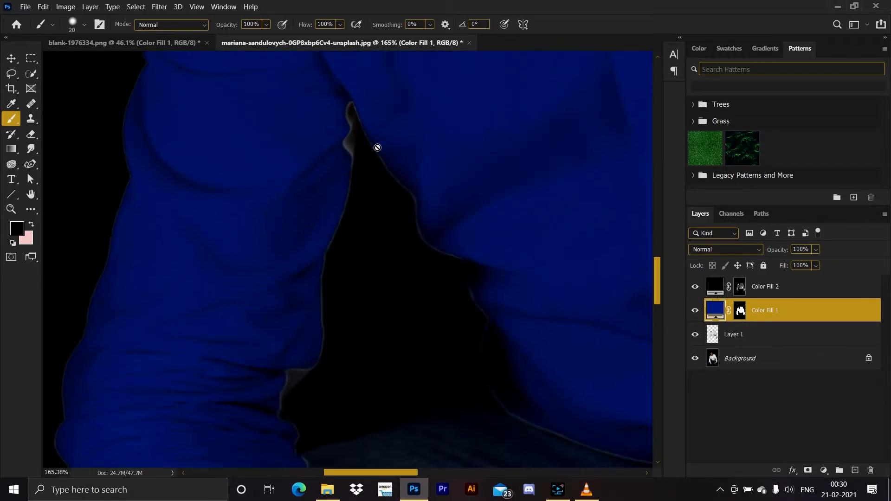
- Paint white on the blue fill's mask along the edges of the gap between the sleeve and torso
{"action": "scroll", "coordinate": [405, 244], "scroll_direction": "up", "scroll_amount": 6}
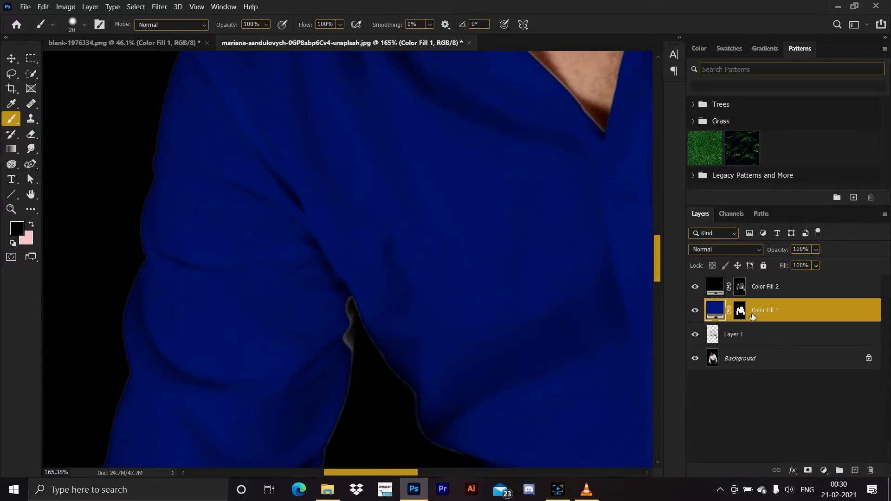
{"action": "left_click", "coordinate": [740, 312]}
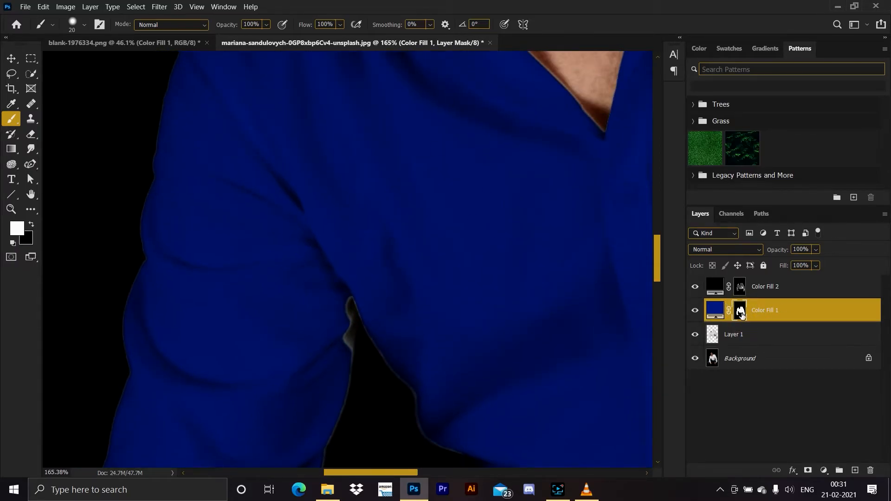
{"action": "scroll", "coordinate": [334, 315], "scroll_direction": "down", "scroll_amount": 1}
{"action": "left_click_drag", "start_coordinate": [348, 288], "coordinate": [345, 344]}
{"action": "mouse_move", "coordinate": [342, 307]}
{"action": "left_mouse_down"}
{"action": "mouse_move", "coordinate": [370, 167]}
{"action": "mouse_move", "coordinate": [381, 165]}
{"action": "left_mouse_up"}
{"action": "mouse_move", "coordinate": [359, 248]}
{"action": "left_mouse_down"}
{"action": "mouse_move", "coordinate": [344, 394]}
{"action": "mouse_move", "coordinate": [319, 418]}
{"action": "left_mouse_up"}
{"action": "left_click_drag", "start_coordinate": [392, 160], "coordinate": [509, 293]}
{"action": "scroll", "coordinate": [458, 131], "scroll_direction": "down", "scroll_amount": 4}
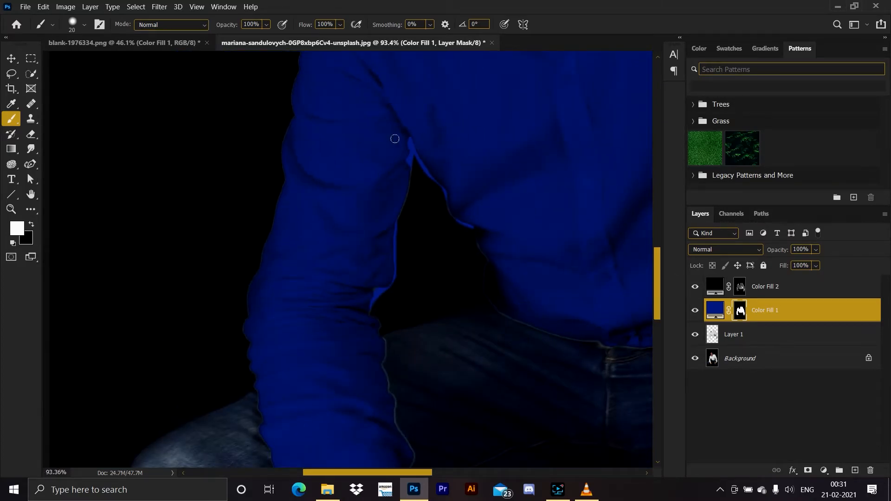
- Try painting white on the black shadow fill's mask over the bright blue fringe at the underarm
{"action": "left_click", "coordinate": [738, 293]}
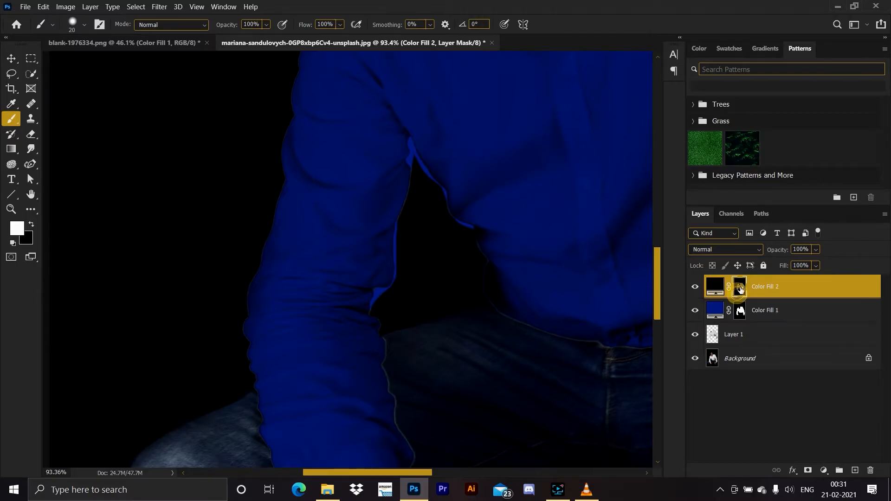
{"action": "scroll", "coordinate": [353, 209], "scroll_direction": "up", "scroll_amount": 5}
{"action": "scroll", "coordinate": [408, 189], "scroll_direction": "up", "scroll_amount": 3}
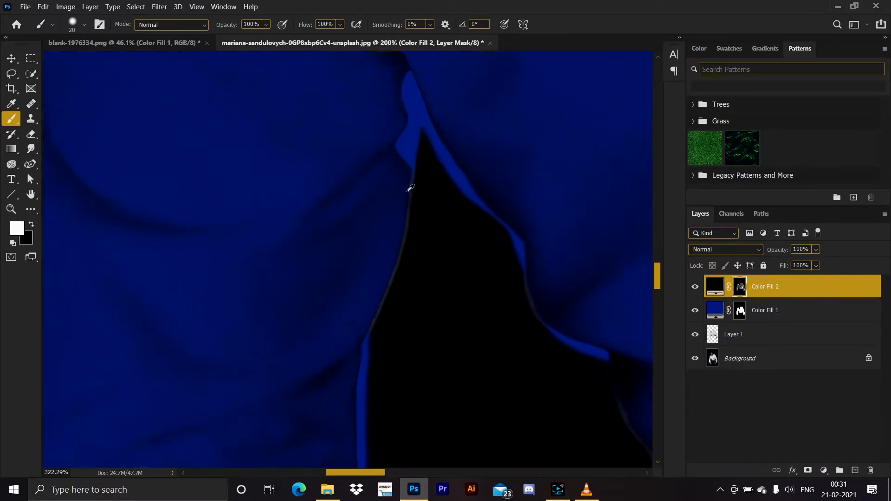
{"action": "left_click_drag", "start_coordinate": [413, 95], "coordinate": [414, 138]}
{"action": "mouse_move", "coordinate": [390, 183]}
{"action": "left_mouse_down"}
{"action": "mouse_move", "coordinate": [404, 122]}
{"action": "mouse_move", "coordinate": [385, 251]}
{"action": "left_mouse_up"}
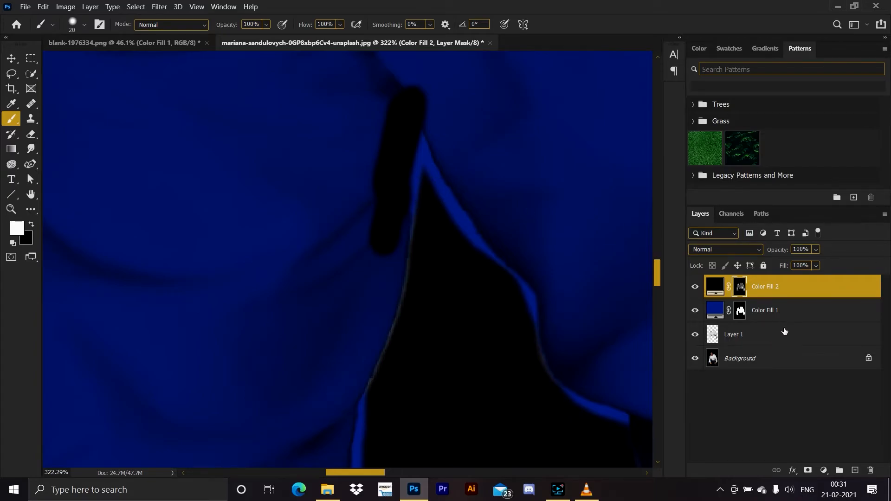
- Load the cut-out shirt layer's outline as a selection, and delete every layer above the Background
{"action": "left_click", "coordinate": [715, 335], "text": "ctrl"}
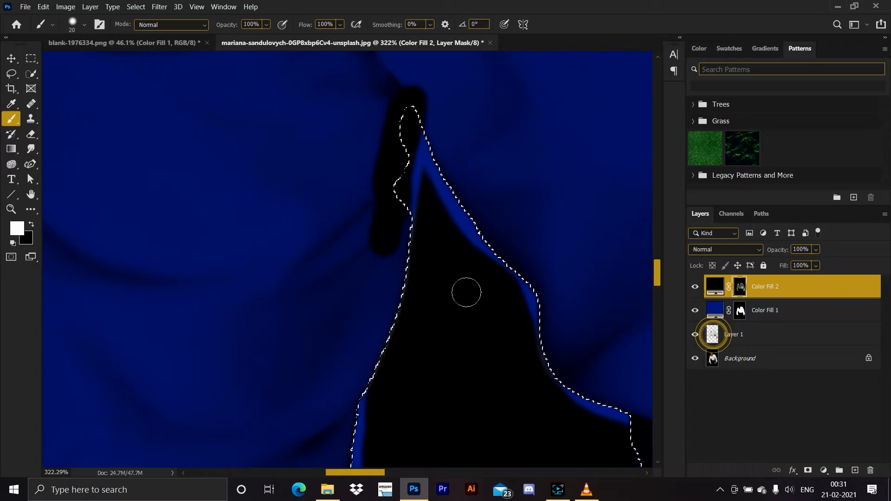
{"action": "left_click", "coordinate": [782, 335], "text": "shift"}
{"action": "left_click_drag", "start_coordinate": [782, 335], "coordinate": [871, 470]}
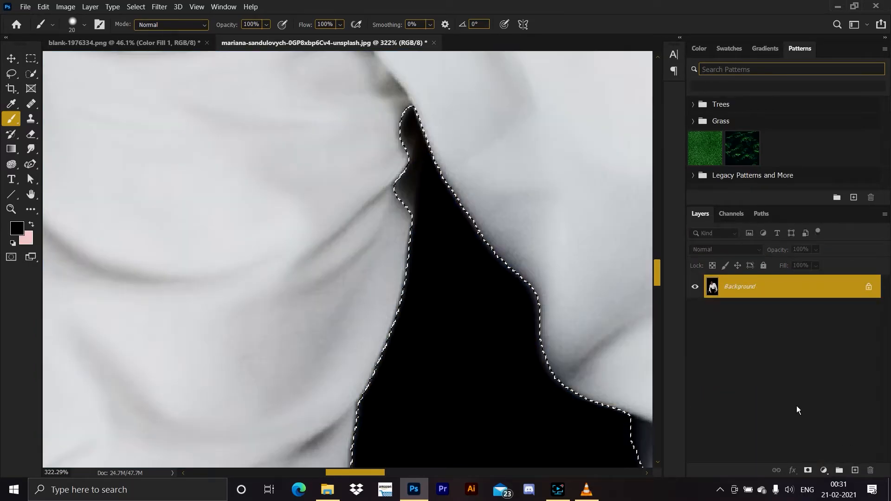
{"action": "key", "text": "ctrl+0"}
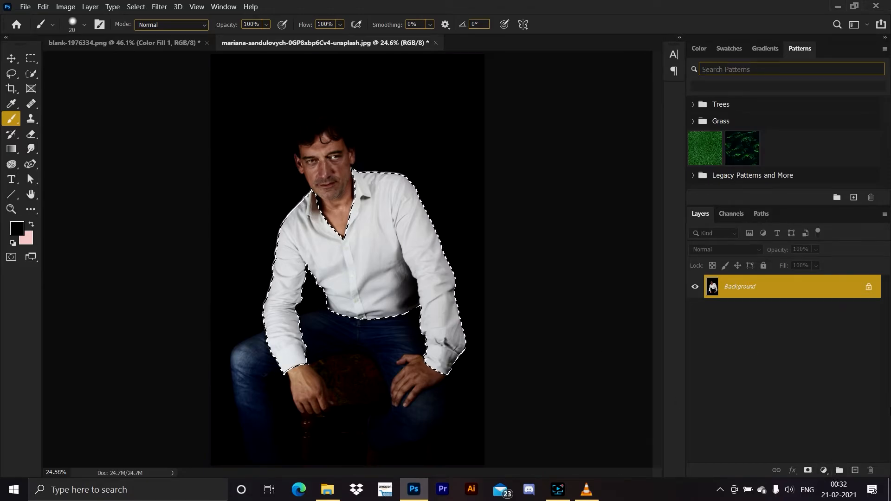
- Add a dark blue Solid Color fill over the selected shirt and set its blend mode to Multiply
{"action": "left_click", "coordinate": [824, 470]}
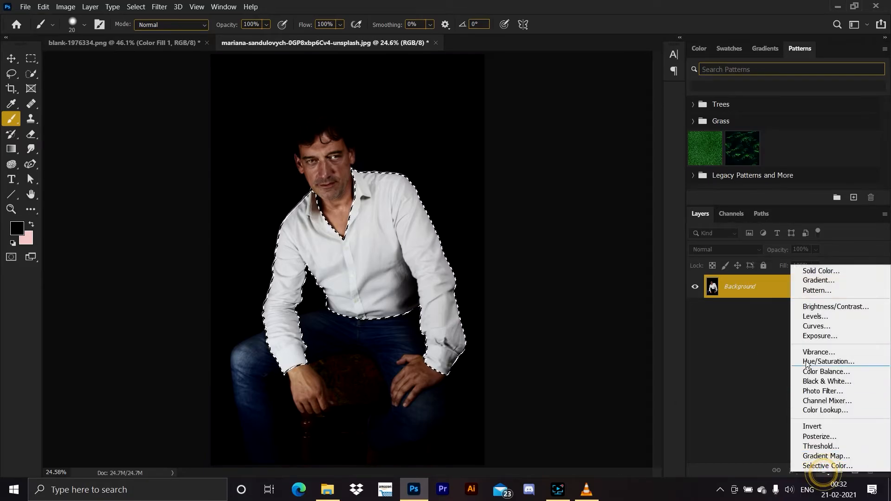
{"action": "left_click", "coordinate": [809, 274]}
{"action": "left_click_drag", "start_coordinate": [622, 186], "coordinate": [622, 223]}
{"action": "left_click_drag", "start_coordinate": [557, 225], "coordinate": [601, 209]}
{"action": "left_click_drag", "start_coordinate": [614, 250], "coordinate": [617, 253]}
{"action": "left_click", "coordinate": [728, 168]}
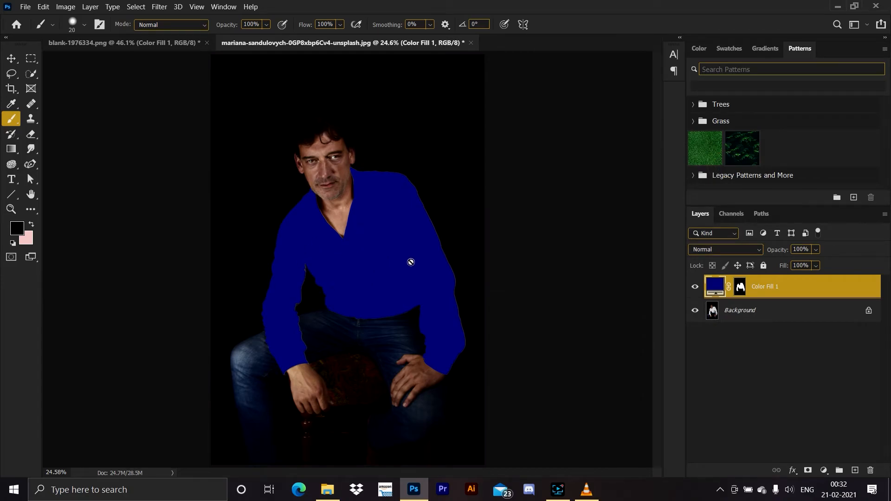
{"action": "left_click", "coordinate": [727, 250]}
{"action": "left_click", "coordinate": [712, 229]}
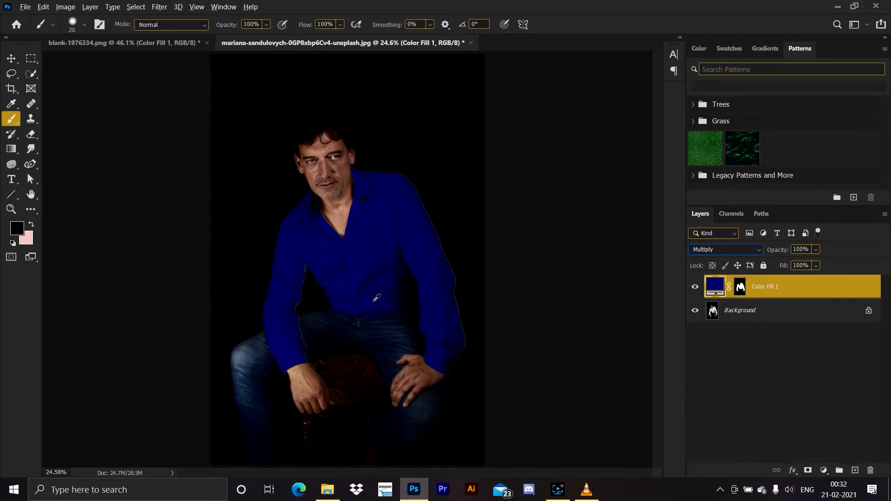
- Paint white on the blue fill's mask along the torso side of the sleeve gap to cover the pale fringe
{"action": "scroll", "coordinate": [381, 279], "scroll_direction": "up", "scroll_amount": 2}
{"action": "scroll", "coordinate": [380, 280], "scroll_direction": "up", "scroll_amount": 3}
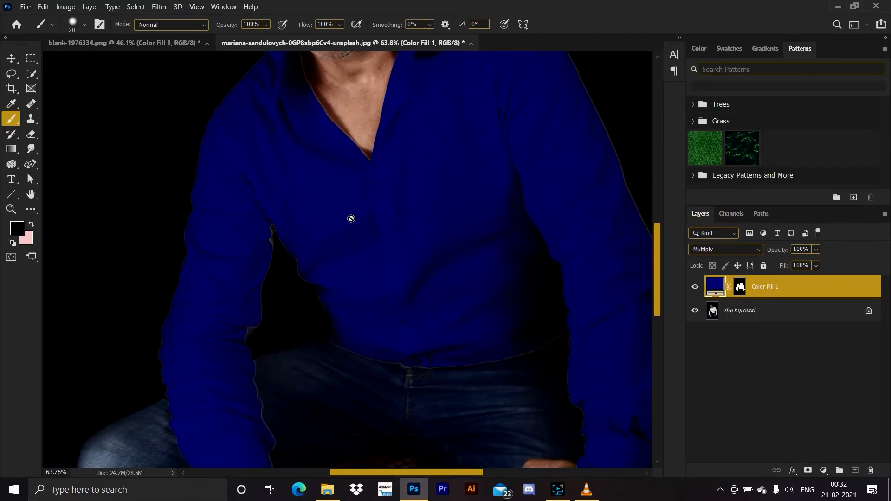
{"action": "scroll", "coordinate": [351, 219], "scroll_direction": "up", "scroll_amount": 1}
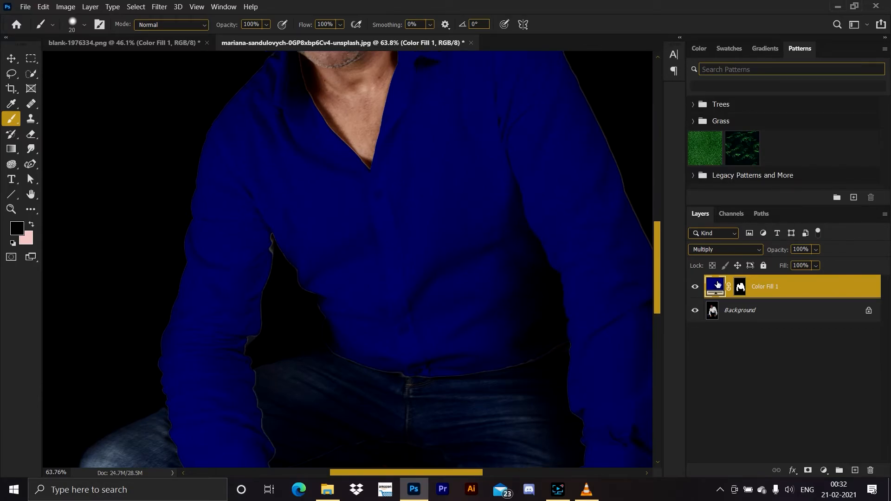
{"action": "left_click", "coordinate": [741, 287]}
{"action": "scroll", "coordinate": [295, 175], "scroll_direction": "up", "scroll_amount": 7}
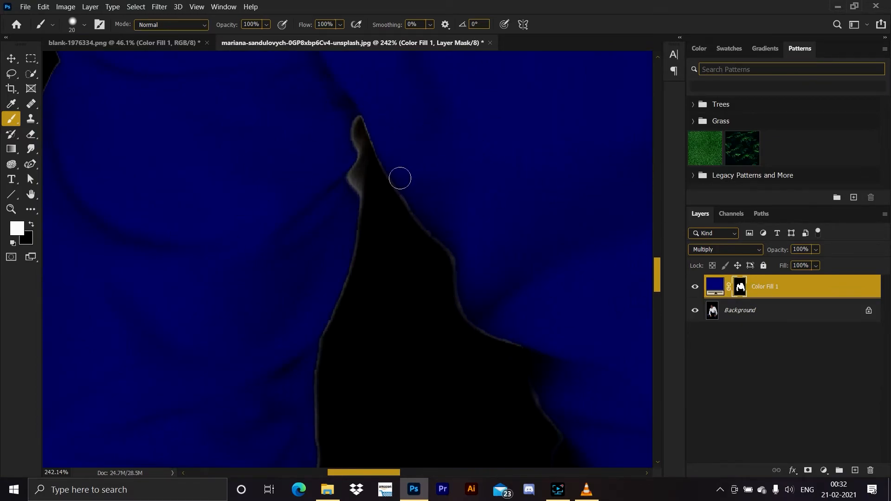
{"action": "scroll", "coordinate": [367, 139], "scroll_direction": "down", "scroll_amount": 3}
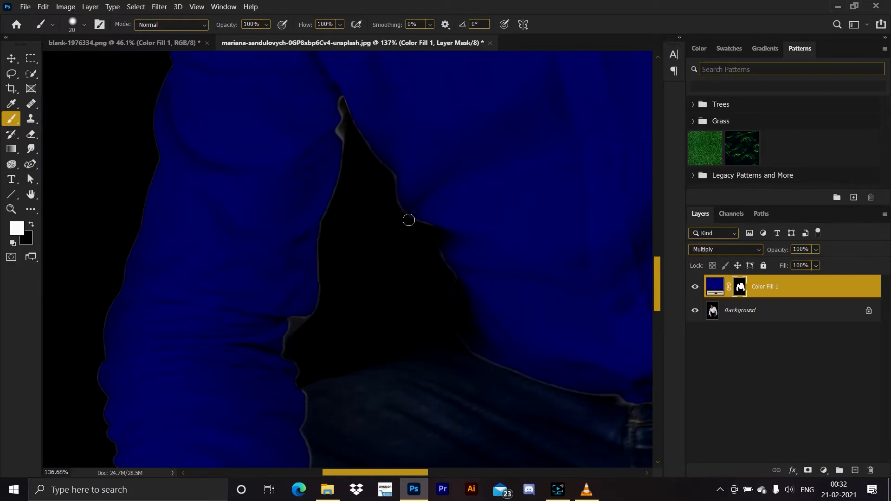
{"action": "scroll", "coordinate": [404, 196], "scroll_direction": "up", "scroll_amount": 4}
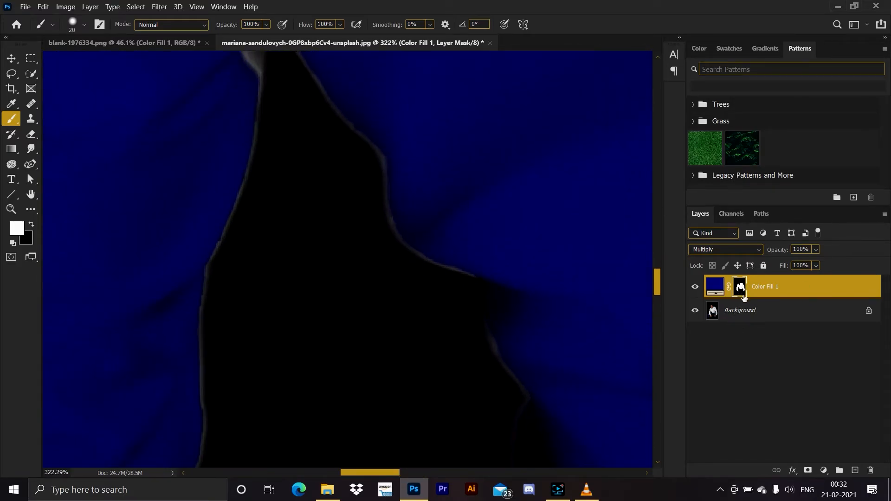
{"action": "mouse_move", "coordinate": [340, 102]}
{"action": "left_mouse_down"}
{"action": "mouse_move", "coordinate": [373, 151]}
{"action": "mouse_move", "coordinate": [391, 214]}
{"action": "mouse_move", "coordinate": [395, 184]}
{"action": "mouse_move", "coordinate": [417, 246]}
{"action": "mouse_move", "coordinate": [480, 281]}
{"action": "left_mouse_up"}
{"action": "scroll", "coordinate": [482, 274], "scroll_direction": "down", "scroll_amount": 2}
{"action": "mouse_move", "coordinate": [475, 229]}
{"action": "left_mouse_down"}
{"action": "mouse_move", "coordinate": [497, 319]}
{"action": "mouse_move", "coordinate": [520, 336]}
{"action": "left_mouse_up"}
{"action": "scroll", "coordinate": [523, 278], "scroll_direction": "down", "scroll_amount": 3}
{"action": "left_click_drag", "start_coordinate": [516, 254], "coordinate": [516, 256]}
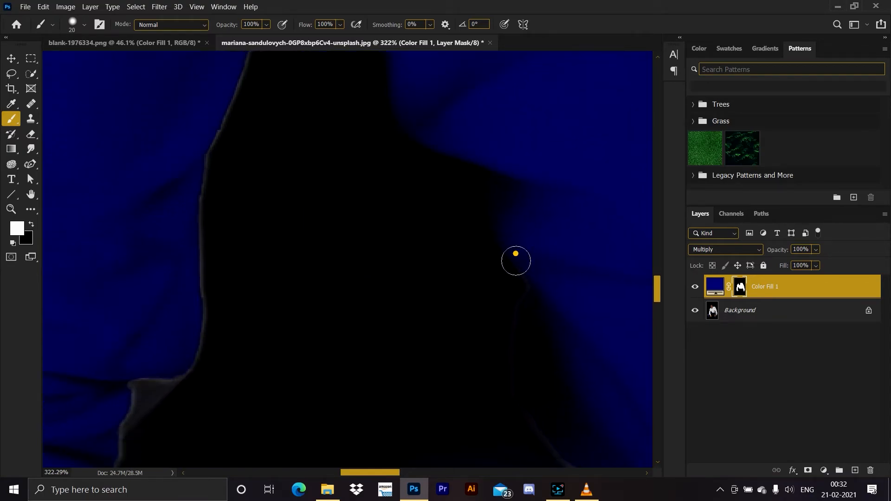
- Cover the pale fringe along the sleeve's inner edge and underarm by painting white on the blue fill's mask
{"action": "mouse_move", "coordinate": [116, 396]}
{"action": "left_mouse_down"}
{"action": "mouse_move", "coordinate": [171, 360]}
{"action": "mouse_move", "coordinate": [131, 422]}
{"action": "mouse_move", "coordinate": [169, 394]}
{"action": "mouse_move", "coordinate": [197, 316]}
{"action": "mouse_move", "coordinate": [215, 152]}
{"action": "mouse_move", "coordinate": [257, 108]}
{"action": "mouse_move", "coordinate": [271, 290]}
{"action": "mouse_move", "coordinate": [295, 151]}
{"action": "mouse_move", "coordinate": [296, 102]}
{"action": "mouse_move", "coordinate": [275, 215]}
{"action": "mouse_move", "coordinate": [276, 87]}
{"action": "mouse_move", "coordinate": [309, 207]}
{"action": "mouse_move", "coordinate": [318, 151]}
{"action": "mouse_move", "coordinate": [377, 262]}
{"action": "left_mouse_up"}
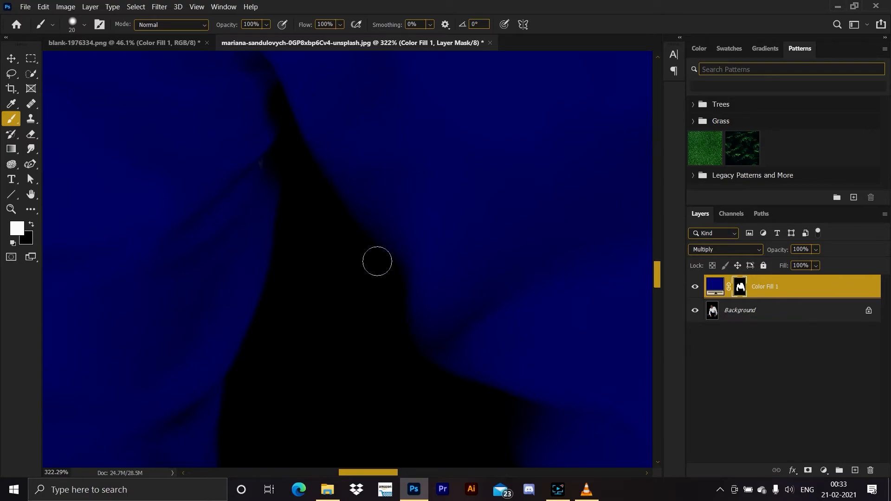
{"action": "left_click_drag", "start_coordinate": [260, 195], "coordinate": [320, 96]}
{"action": "left_click_drag", "start_coordinate": [301, 333], "coordinate": [304, 114]}
{"action": "left_click_drag", "start_coordinate": [209, 346], "coordinate": [209, 367]}
{"action": "left_click_drag", "start_coordinate": [247, 233], "coordinate": [249, 170]}
{"action": "mouse_move", "coordinate": [219, 302]}
{"action": "left_mouse_down"}
{"action": "mouse_move", "coordinate": [236, 354]}
{"action": "mouse_move", "coordinate": [236, 397]}
{"action": "left_mouse_up"}
{"action": "scroll", "coordinate": [240, 361], "scroll_direction": "down", "scroll_amount": 6}
- Refine the mask with black and white where the lower sleeve meets the jeans, using a 17 px brush
{"action": "scroll", "coordinate": [241, 430], "scroll_direction": "up", "scroll_amount": 10}
{"action": "key", "text": "x"}
{"action": "scroll", "coordinate": [271, 265], "scroll_direction": "down", "scroll_amount": 1}
{"action": "mouse_move", "coordinate": [271, 265]}
{"action": "left_mouse_down"}
{"action": "mouse_move", "coordinate": [261, 117]}
{"action": "mouse_move", "coordinate": [279, 189]}
{"action": "left_mouse_up"}
{"action": "key", "text": "x"}
{"action": "left_click_drag", "start_coordinate": [229, 175], "coordinate": [258, 244]}
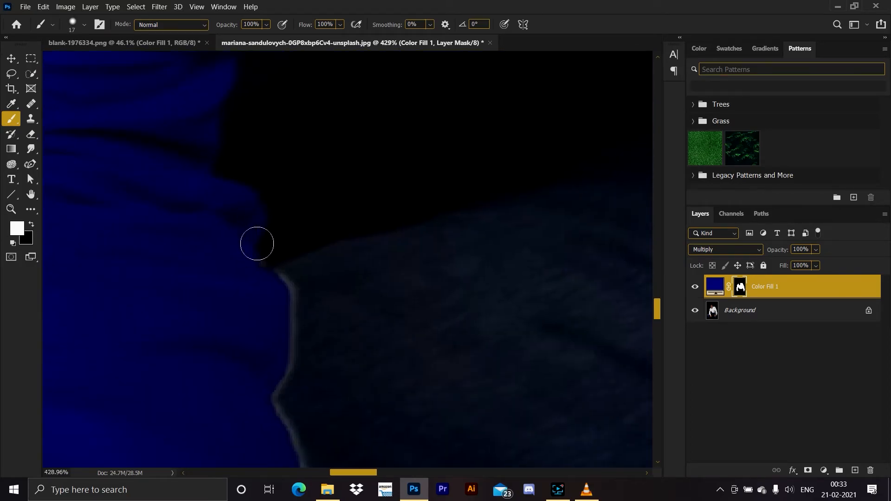
- Extend the blue over the pale line along the shirt's hem above the jeans by painting its mask white
{"action": "scroll", "coordinate": [288, 173], "scroll_direction": "down", "scroll_amount": 6}
{"action": "left_click_drag", "start_coordinate": [334, 117], "coordinate": [97, 387]}
{"action": "left_click_drag", "start_coordinate": [262, 294], "coordinate": [263, 83]}
{"action": "left_click_drag", "start_coordinate": [306, 217], "coordinate": [264, 207]}
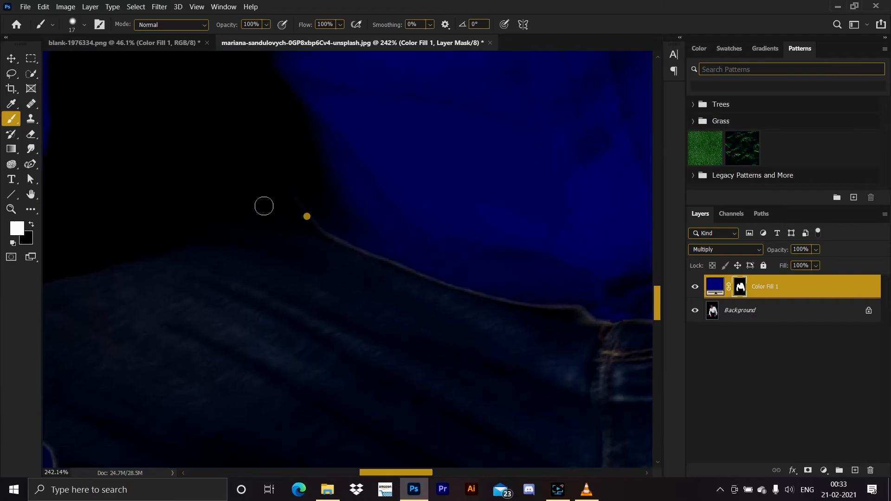
{"action": "left_click_drag", "start_coordinate": [348, 235], "coordinate": [215, 274]}
{"action": "left_click_drag", "start_coordinate": [553, 310], "coordinate": [185, 245]}
- Enlarge the brush and paint white on the mask along the shirt's outer edges against the dark background, keeping Multiply blending
{"action": "scroll", "coordinate": [185, 246], "scroll_direction": "down", "scroll_amount": 12}
{"action": "left_click", "coordinate": [725, 250]}
{"action": "left_click", "coordinate": [711, 228]}
{"action": "key", "text": "]"}
{"action": "key", "text": "]"}
{"action": "key", "text": "]"}
{"action": "key", "text": "]"}
{"action": "key", "text": "]"}
{"action": "key", "text": "]"}
{"action": "key", "text": "]"}
{"action": "key", "text": "]"}
{"action": "key", "text": "]"}
{"action": "key", "text": "]"}
{"action": "key", "text": "]"}
{"action": "left_click_drag", "start_coordinate": [224, 78], "coordinate": [306, 85]}
{"action": "mouse_move", "coordinate": [418, 349]}
{"action": "left_mouse_down"}
{"action": "mouse_move", "coordinate": [325, 140]}
{"action": "mouse_move", "coordinate": [348, 371]}
{"action": "left_mouse_up"}
- Touch up a small stretch of the shirt's edge on the blue fill's mask with a 3 px brush
{"action": "scroll", "coordinate": [180, 186], "scroll_direction": "up", "scroll_amount": 11}
{"action": "scroll", "coordinate": [208, 174], "scroll_direction": "up", "scroll_amount": 9}
{"action": "key", "text": "["}
{"action": "key", "text": "["}
{"action": "key", "text": "["}
{"action": "key", "text": "["}
{"action": "key", "text": "["}
{"action": "key", "text": "["}
{"action": "key", "text": "["}
{"action": "key", "text": "["}
{"action": "key", "text": "["}
{"action": "key", "text": "["}
{"action": "key", "text": "["}
{"action": "key", "text": "["}
{"action": "key", "text": "["}
{"action": "key", "text": "["}
{"action": "key", "text": "["}
{"action": "key", "text": "["}
{"action": "key", "text": "["}
{"action": "key", "text": "["}
{"action": "key", "text": "["}
{"action": "left_click_drag", "start_coordinate": [247, 105], "coordinate": [261, 138]}
{"action": "key", "text": "ctrl+0"}
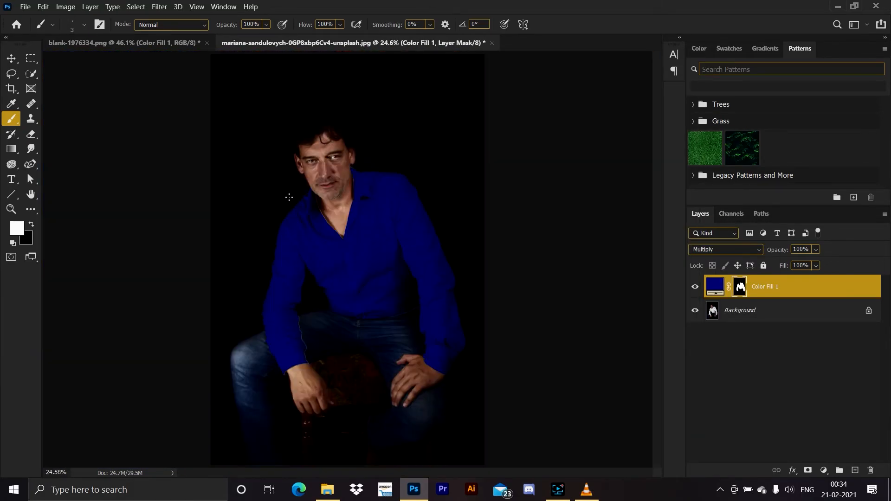
- Paint white on the mask along the upper collar edge beside the man's neck with an 18 px brush
{"action": "scroll", "coordinate": [363, 248], "scroll_direction": "up", "scroll_amount": 6}
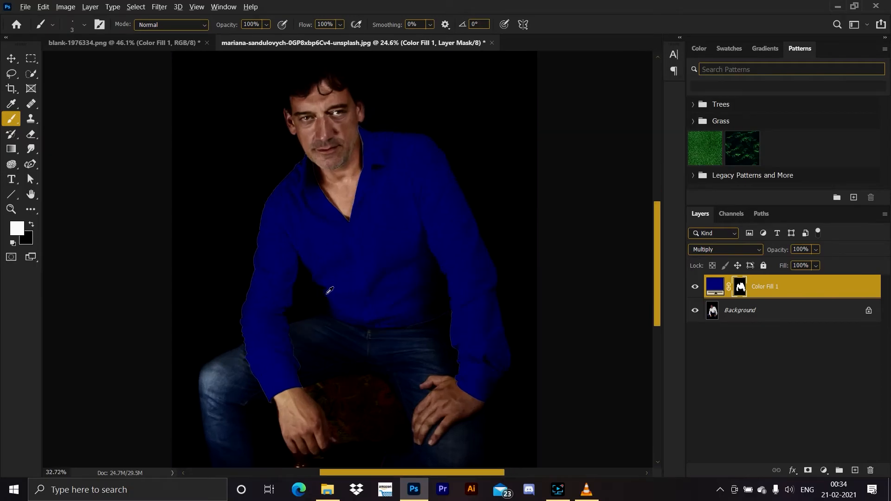
{"action": "left_click_drag", "start_coordinate": [302, 385], "coordinate": [301, 186]}
{"action": "left_click_drag", "start_coordinate": [389, 165], "coordinate": [310, 361]}
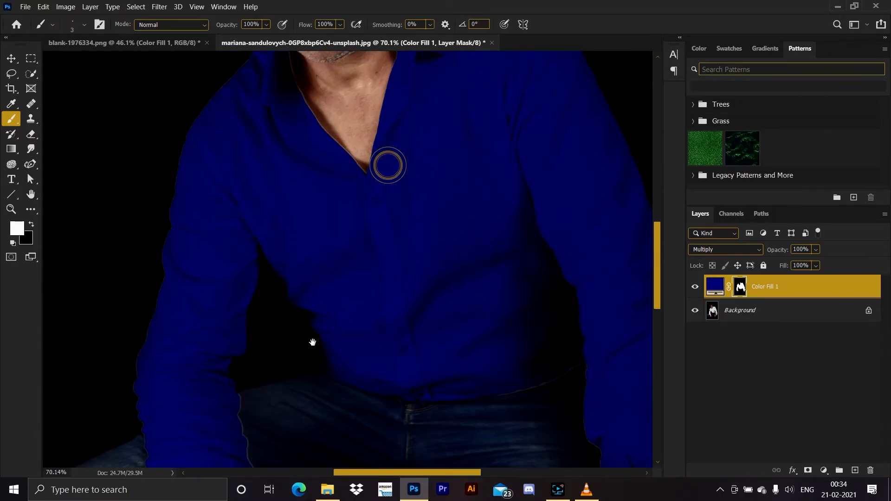
{"action": "left_click_drag", "start_coordinate": [436, 99], "coordinate": [446, 204]}
{"action": "left_click_drag", "start_coordinate": [432, 138], "coordinate": [435, 212]}
{"action": "scroll", "coordinate": [427, 187], "scroll_direction": "up", "scroll_amount": 9}
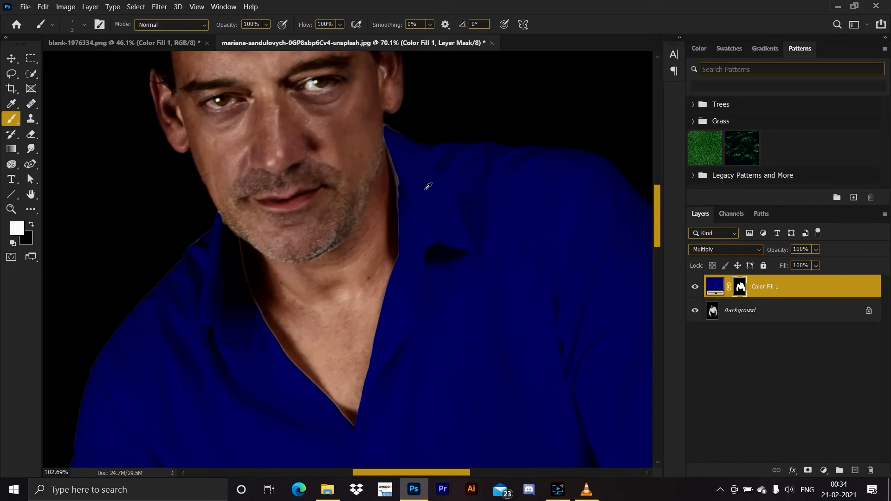
{"action": "right_click", "coordinate": [377, 128], "text": "alt"}
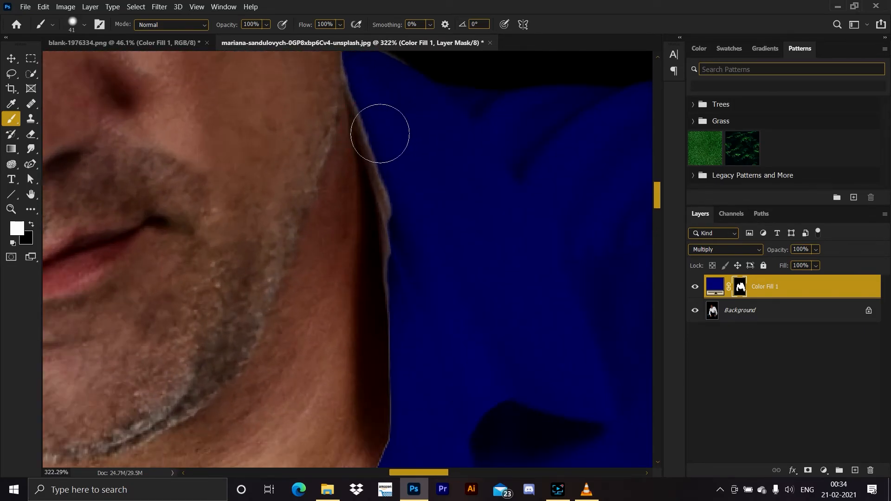
{"action": "right_click", "coordinate": [386, 117], "text": "alt"}
{"action": "left_click_drag", "start_coordinate": [364, 103], "coordinate": [398, 273]}
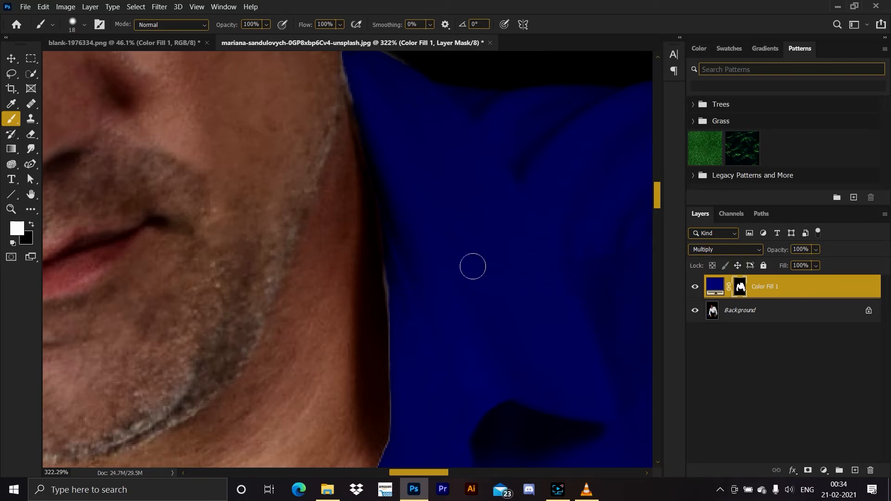
{"action": "mouse_move", "coordinate": [382, 240]}
{"action": "left_mouse_down"}
{"action": "mouse_move", "coordinate": [382, 194]}
{"action": "mouse_move", "coordinate": [393, 235]}
{"action": "left_mouse_up"}
{"action": "left_click_drag", "start_coordinate": [522, 359], "coordinate": [548, 255]}
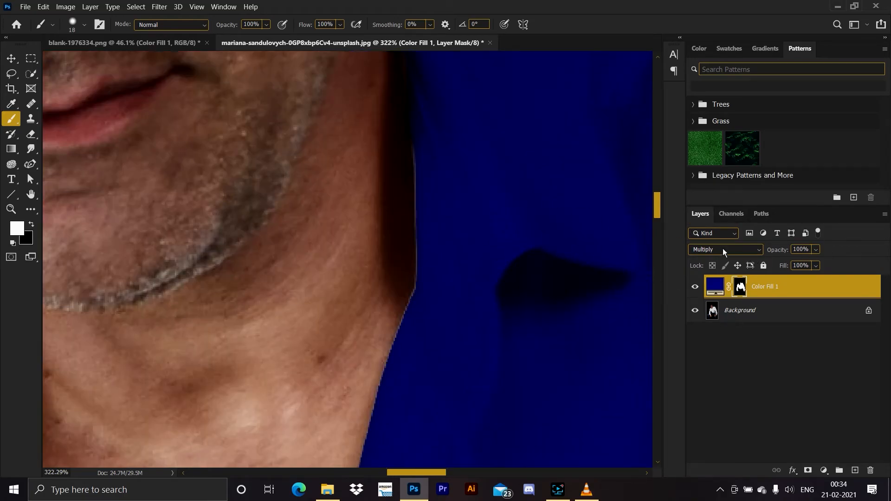
- Paint white on the mask farther down the collar edge beside the neck with a 9 px brush, and review the whole portrait
{"action": "right_click", "coordinate": [511, 202], "text": "alt"}
{"action": "left_click_drag", "start_coordinate": [415, 137], "coordinate": [419, 207]}
{"action": "scroll", "coordinate": [453, 163], "scroll_direction": "down", "scroll_amount": 3}
{"action": "left_click_drag", "start_coordinate": [489, 138], "coordinate": [450, 402]}
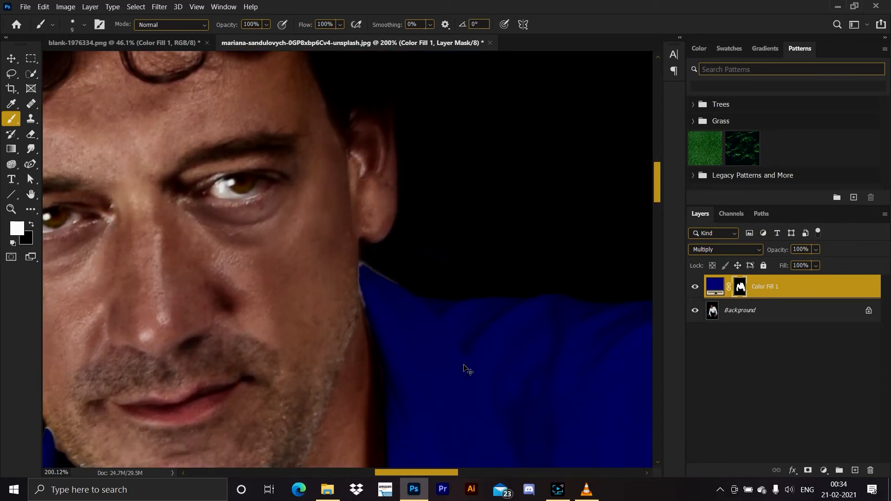
{"action": "key", "text": "ctrl+0"}
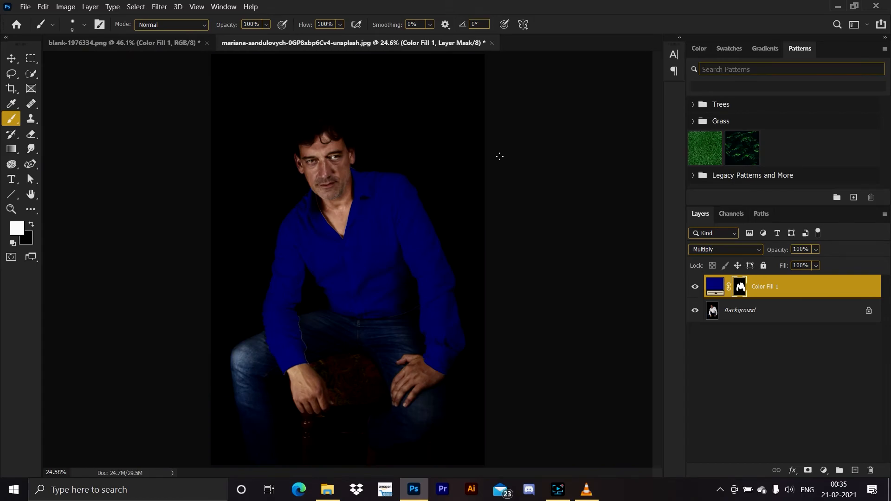